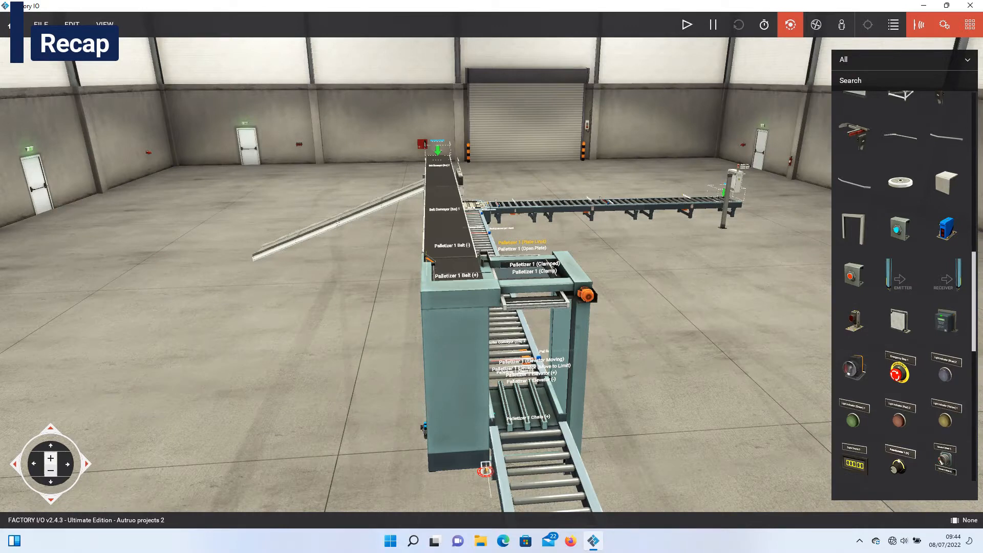
Move the small sensor part beside the palletizer's base using horizontal translation
{"action": "right_click", "coordinate": [485, 467]}
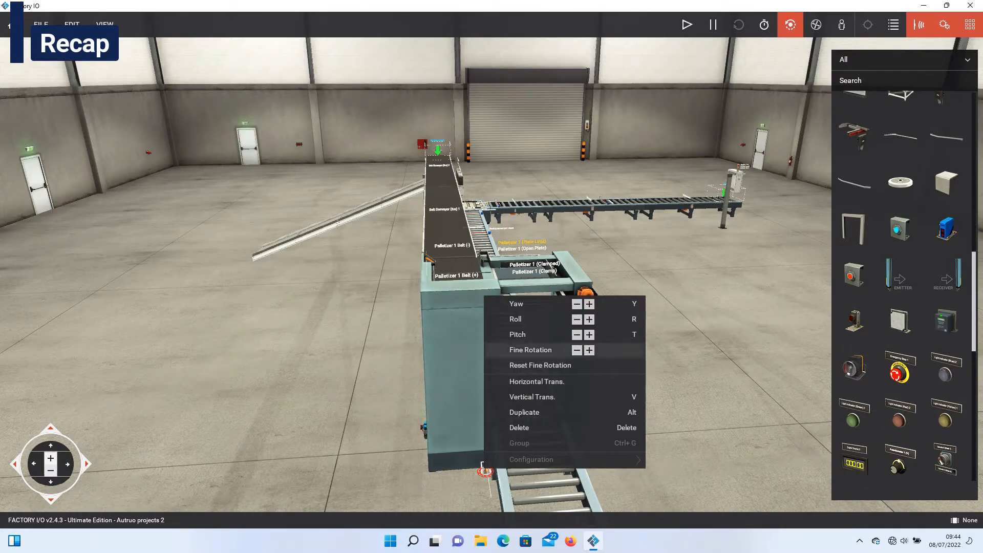
{"action": "left_click", "coordinate": [536, 381]}
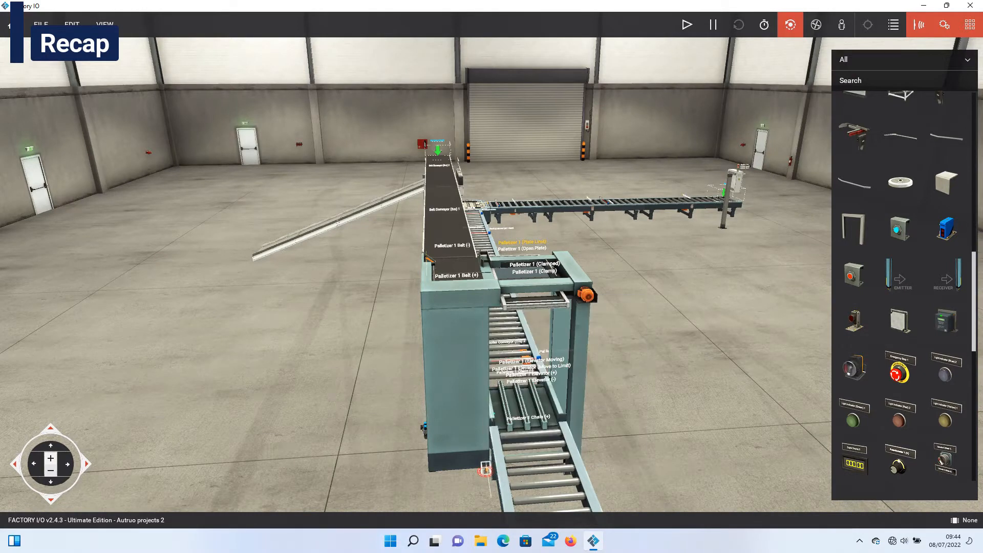
{"action": "left_click_drag", "start_coordinate": [485, 433], "coordinate": [485, 342]}
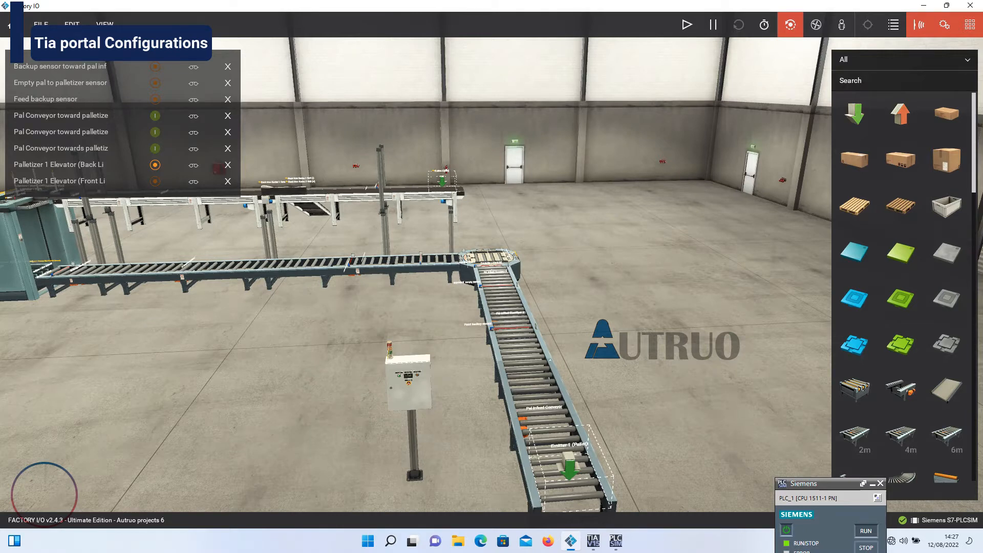
Run the simulation and examine the electrical control box beside the pallet infeed conveyor
{"action": "key", "text": "F5"}
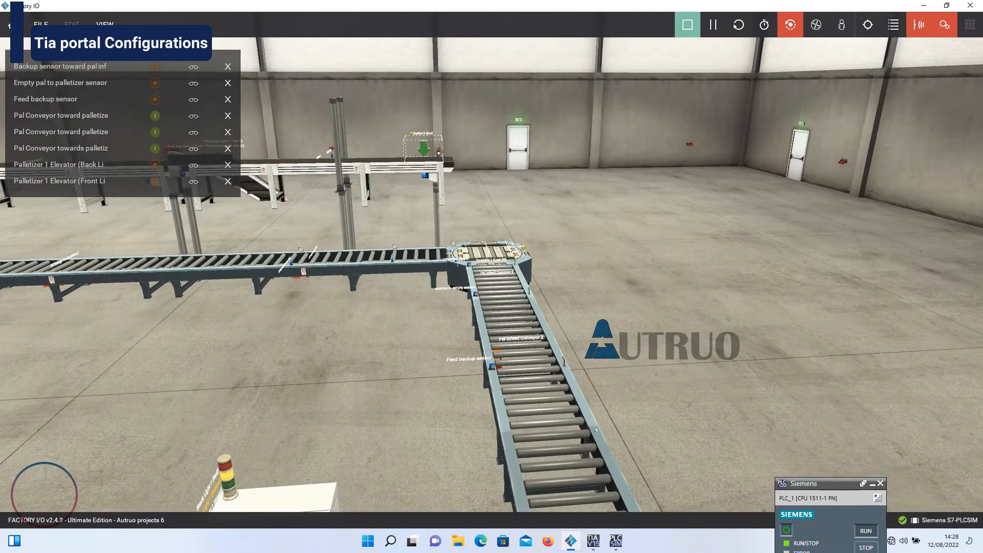
{"action": "left_click_drag", "start_coordinate": [413, 458], "coordinate": [504, 348]}
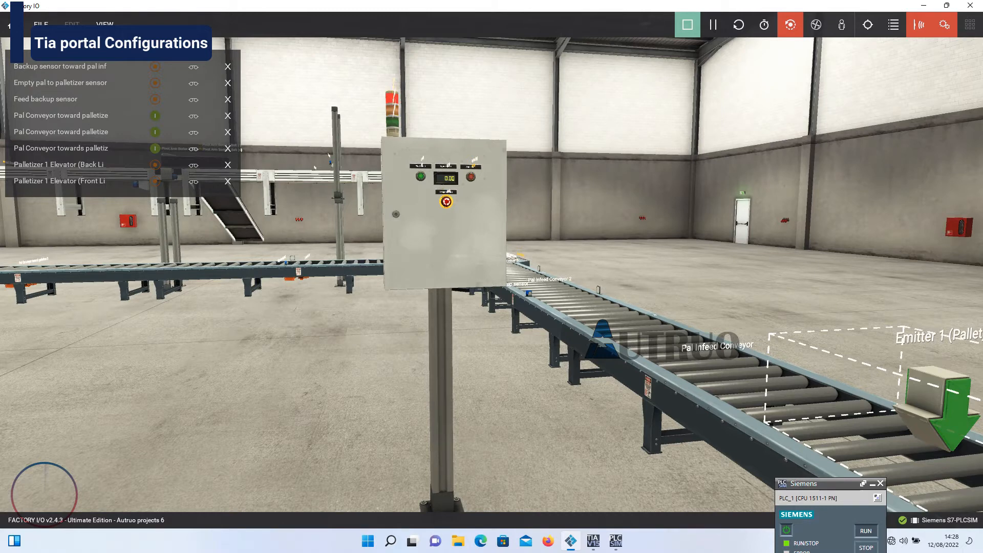
{"action": "scroll", "coordinate": [491, 274], "scroll_direction": "up", "scroll_amount": 3}
{"action": "scroll", "coordinate": [491, 274], "scroll_direction": "down", "scroll_amount": 5}
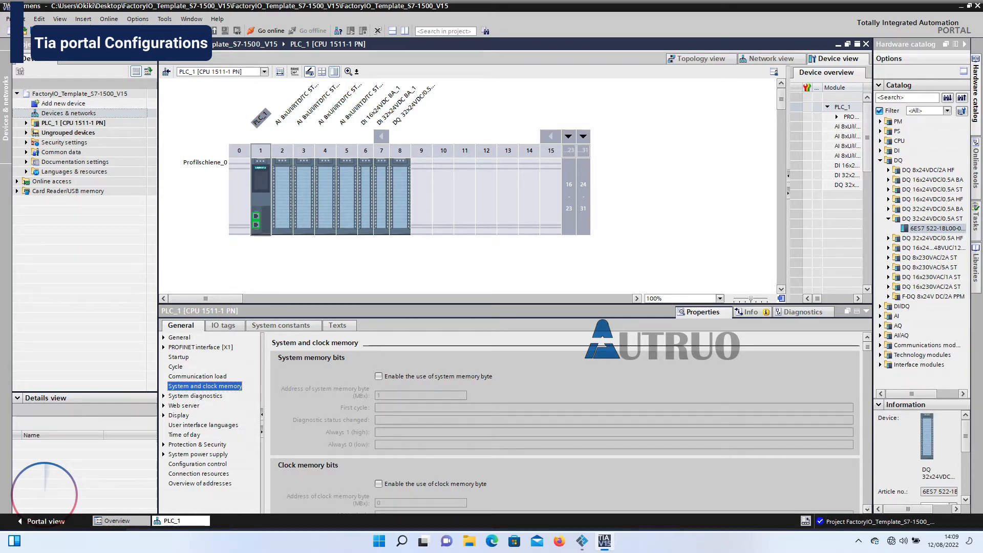
In TIA Portal, enable the use of PLC_1's clock memory byte and set its address to 10
{"action": "scroll", "coordinate": [563, 420], "scroll_direction": "down", "scroll_amount": 3}
{"action": "left_click", "coordinate": [379, 413]}
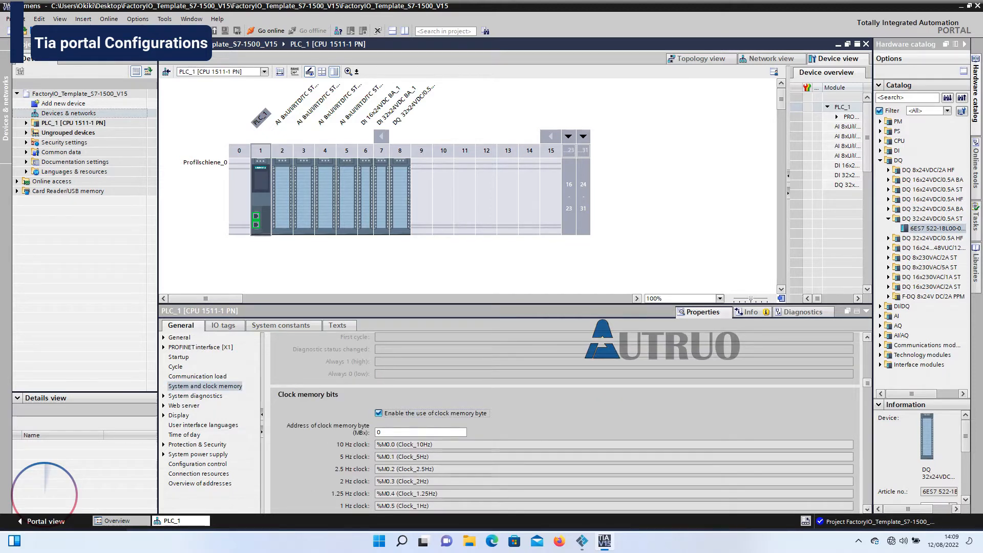
{"action": "left_click", "coordinate": [390, 432]}
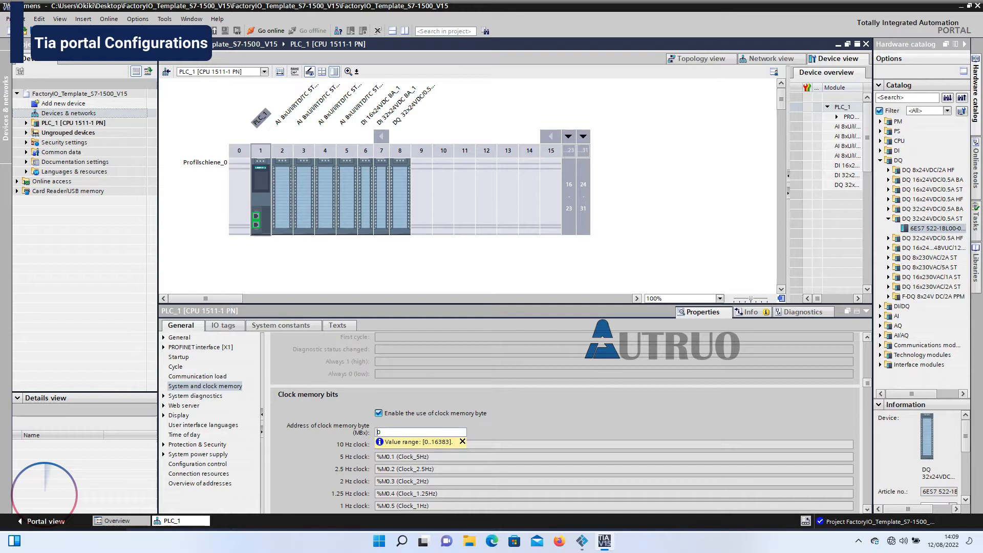
{"action": "type", "text": "1"}
{"action": "key", "text": "Return"}
{"action": "scroll", "coordinate": [571, 422], "scroll_direction": "down", "scroll_amount": 1}
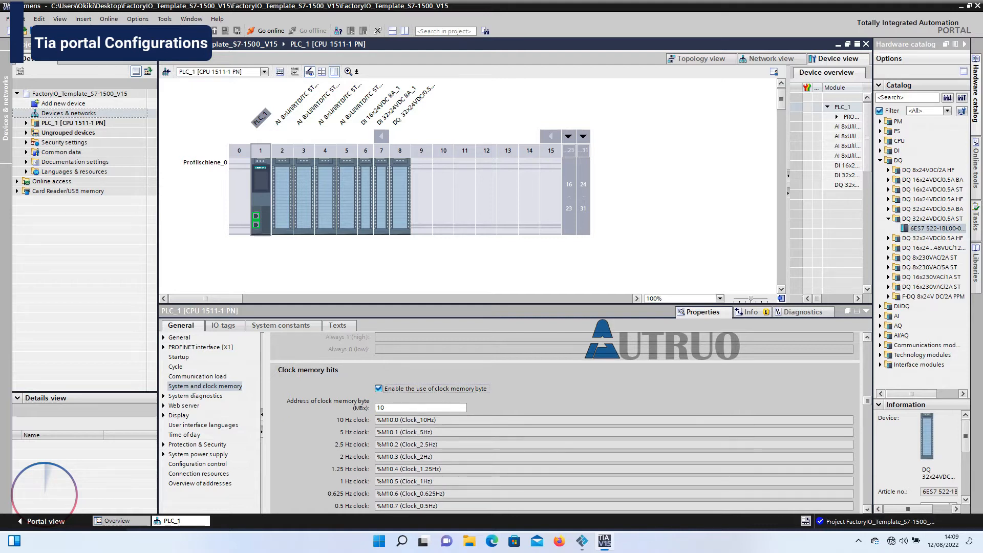
{"action": "scroll", "coordinate": [571, 424], "scroll_direction": "down", "scroll_amount": 1}
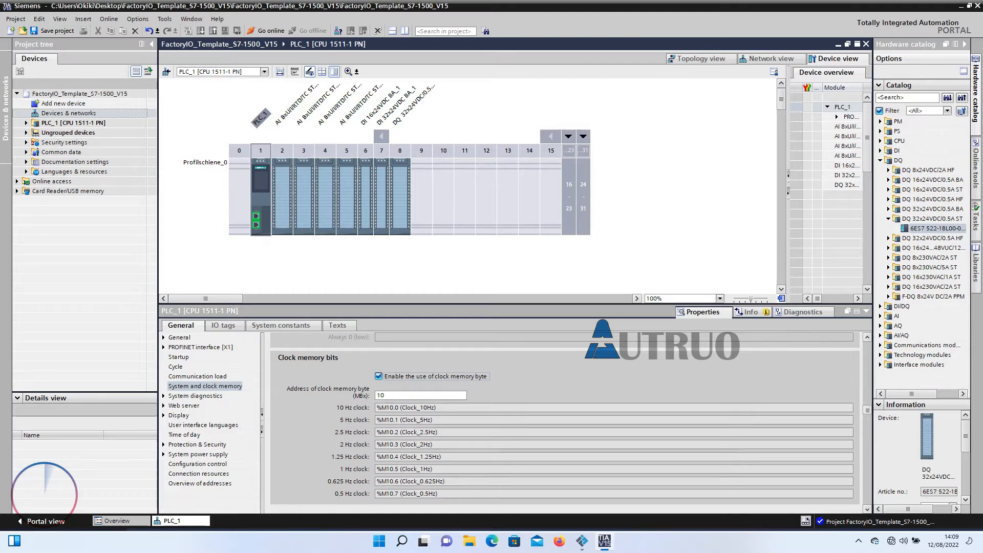
{"action": "left_click_drag", "start_coordinate": [439, 433], "coordinate": [376, 432]}
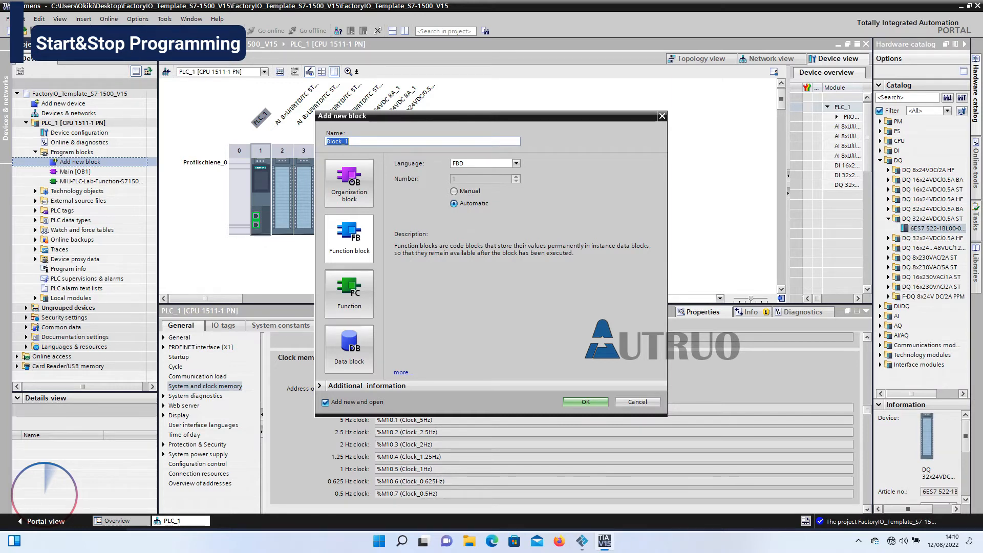
Add a function block named Start&Stop with STL as its language
{"action": "type", "text": "Start&Stop"}
{"action": "left_click", "coordinate": [516, 163]}
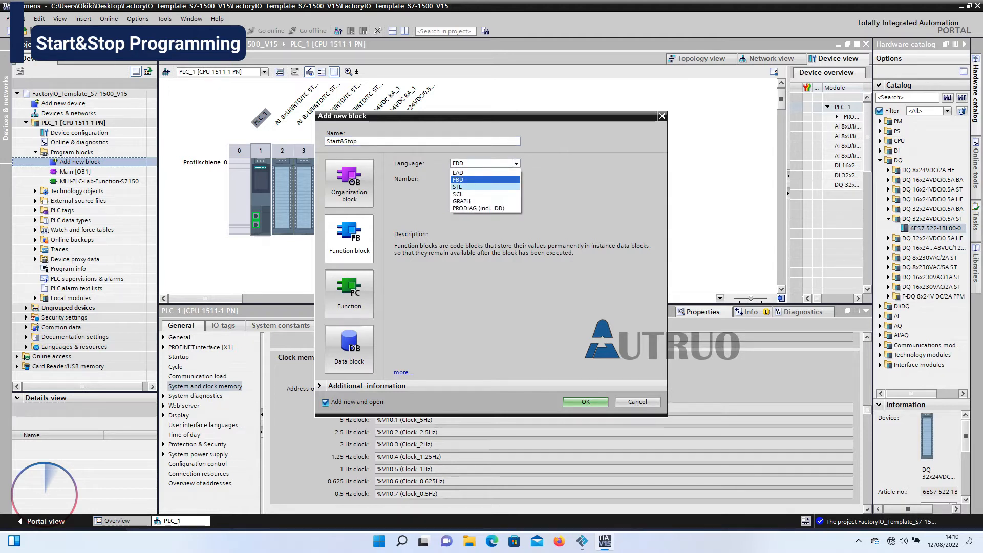
{"action": "left_click", "coordinate": [458, 187]}
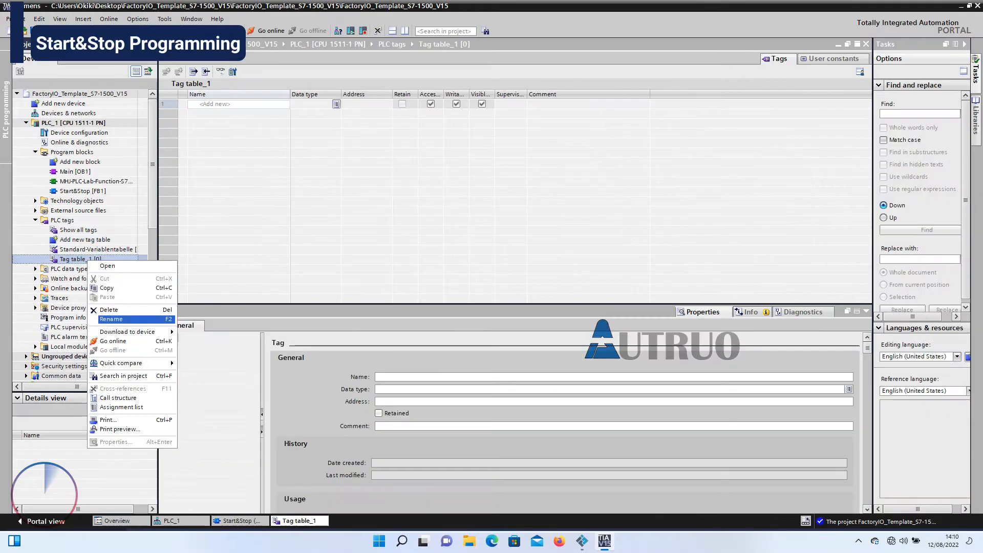
Rename the tag table Tag table_1 as Program Tags
{"action": "key", "text": "Return"}
{"action": "type", "text": "Program Tags"}
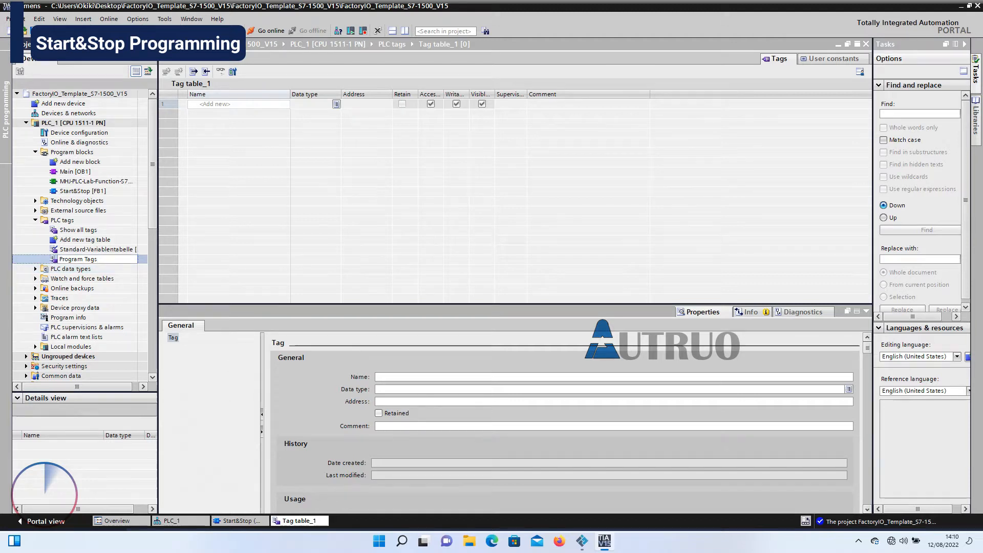
{"action": "key", "text": "Return"}
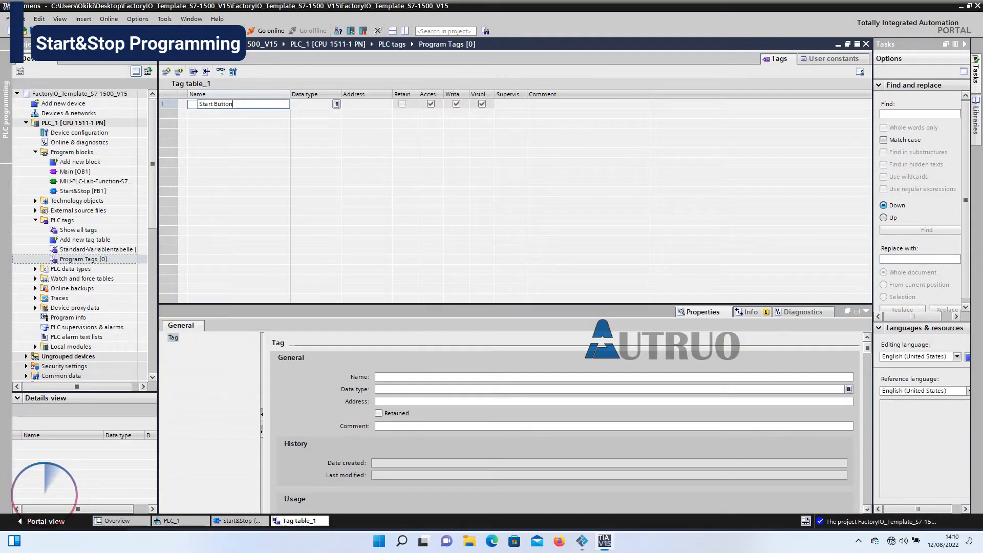
Add the Bool tag Start Button at %I0.2 with a comment beginning "Button used to start the Conveyor and"
{"action": "key", "text": "Tab"}
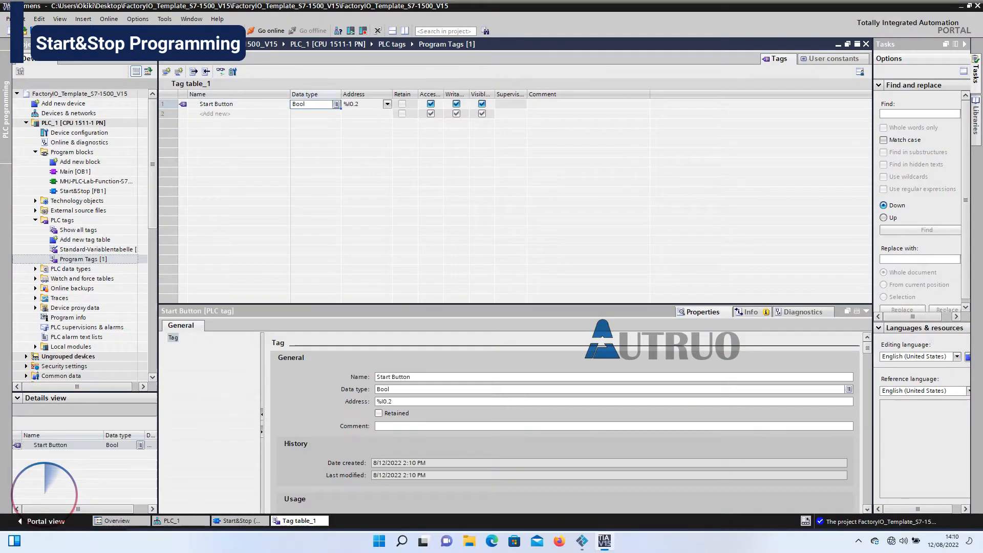
{"action": "left_click", "coordinate": [588, 104]}
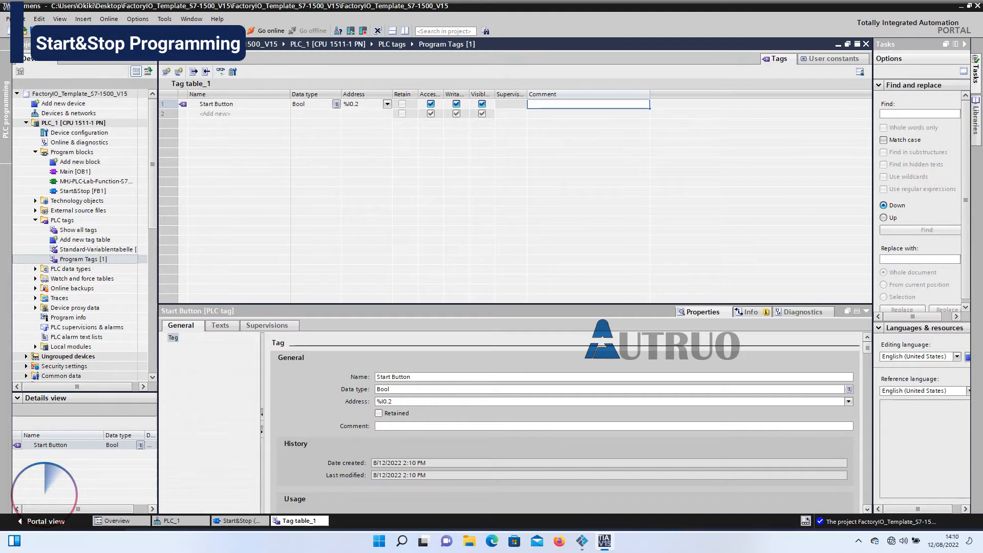
{"action": "type", "text": "B"}
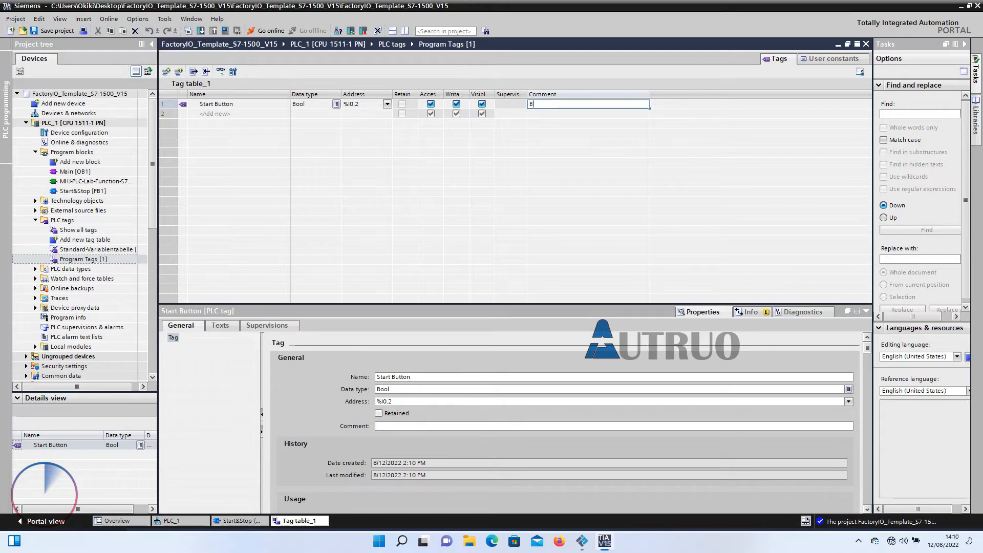
{"action": "type", "text": "utton used to start the Conveyor and palletiz"}
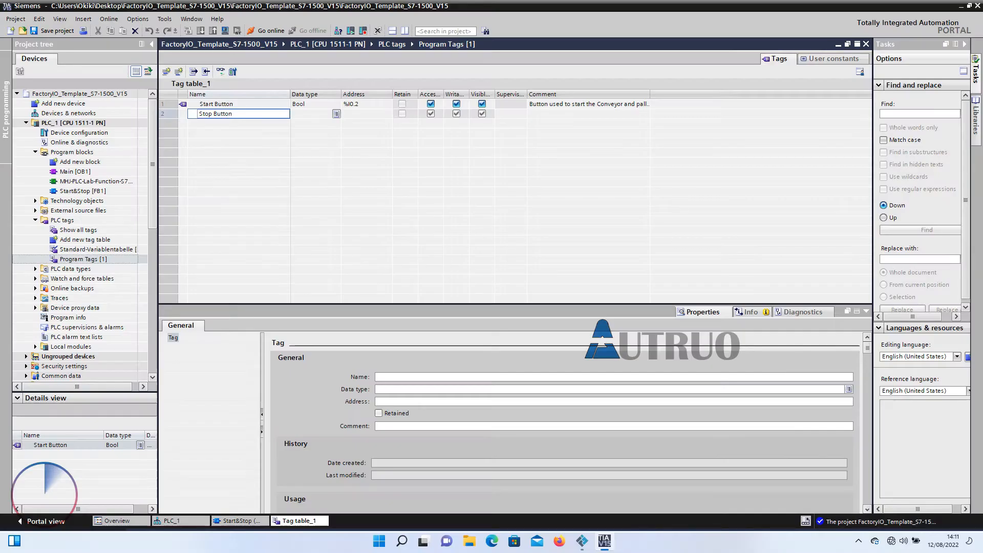
Add the Bool tag Stop Button at %I0.3 with the comment "To Stop the Whole machine"
{"action": "key", "text": "Tab"}
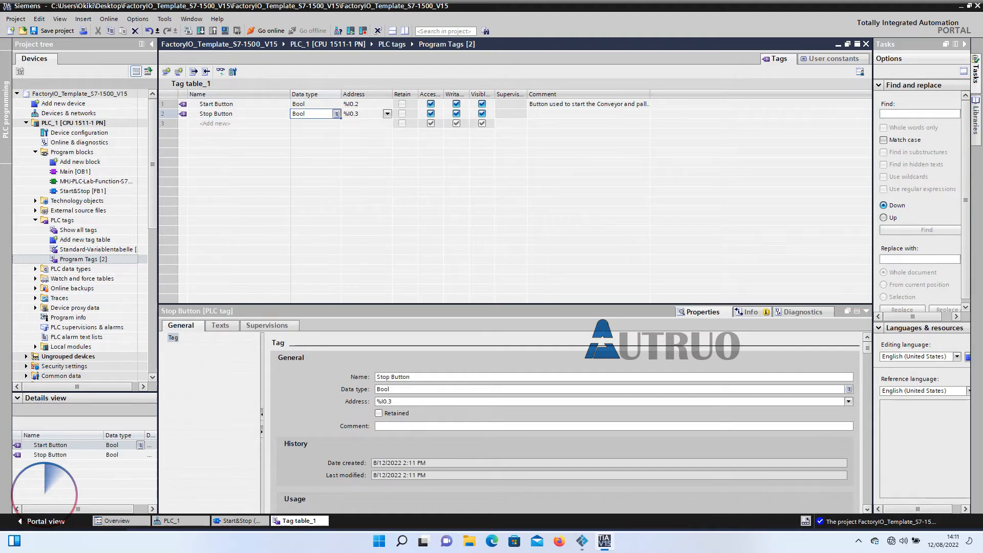
{"action": "left_click", "coordinate": [588, 113]}
{"action": "type", "text": "To Stop the Whole machine"}
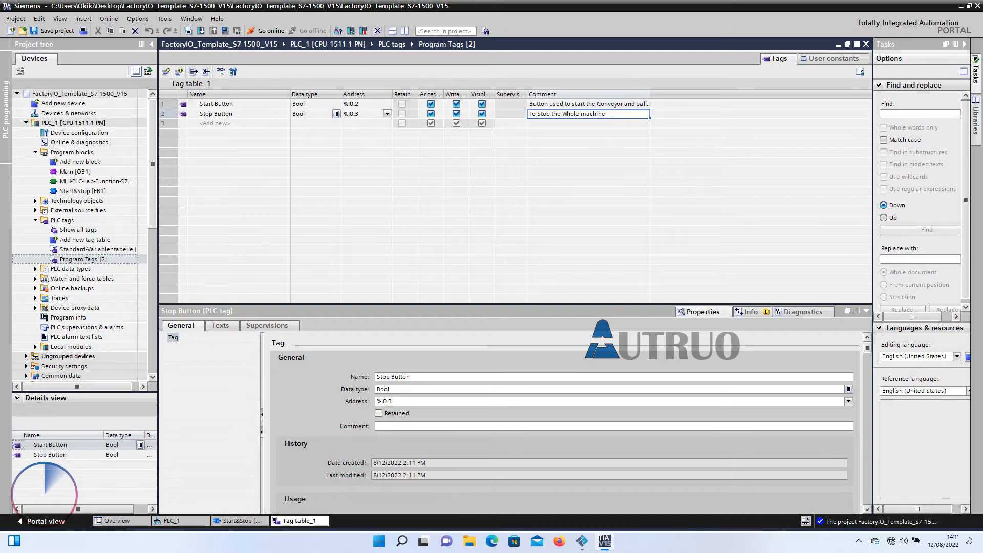
Add the Bool tag Emergency Button at %I0.4 with the comment "To Stop the whole system during emergency situations"
{"action": "left_click", "coordinate": [215, 124]}
{"action": "type", "text": "E"}
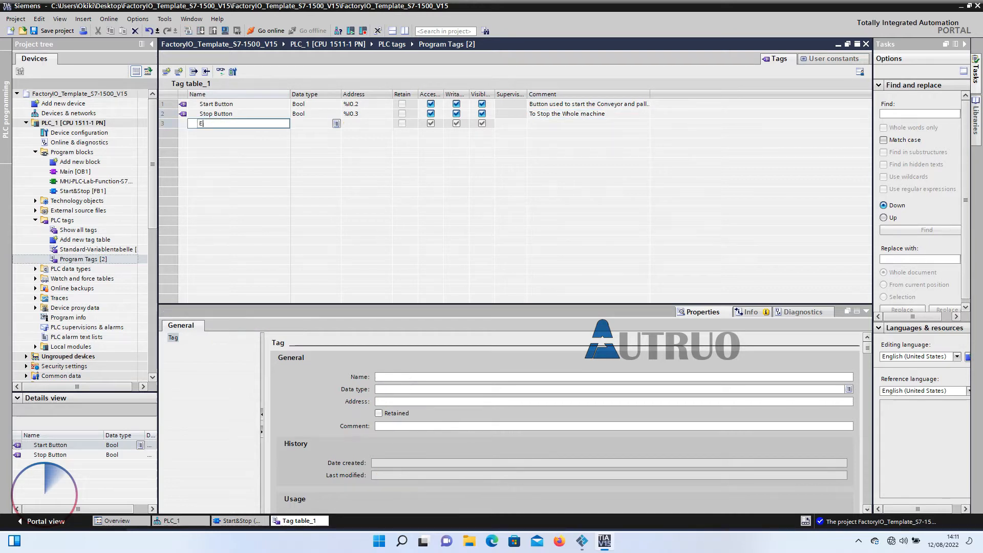
{"action": "type", "text": "mergency Button"}
{"action": "key", "text": "Tab"}
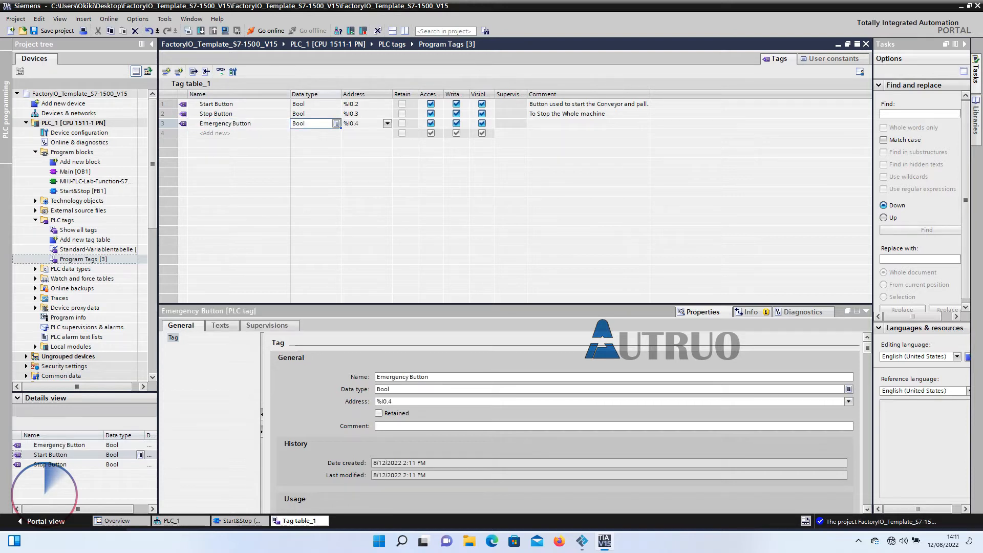
{"action": "left_click", "coordinate": [588, 124]}
{"action": "type", "text": "To "}
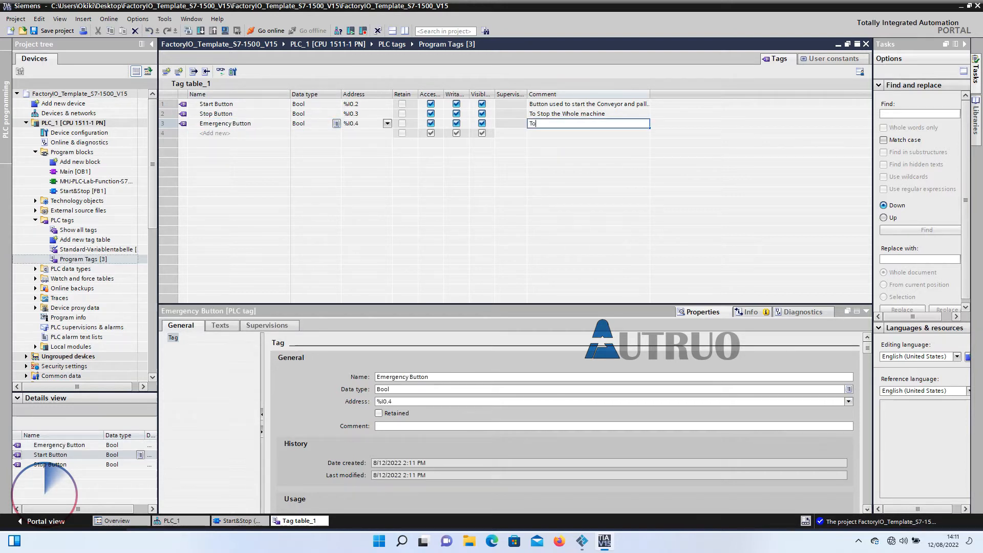
{"action": "type", "text": "Stop"}
{"action": "type", "text": " the whole"}
{"action": "type", "text": " s"}
{"action": "type", "text": "ystem during emergency situations"}
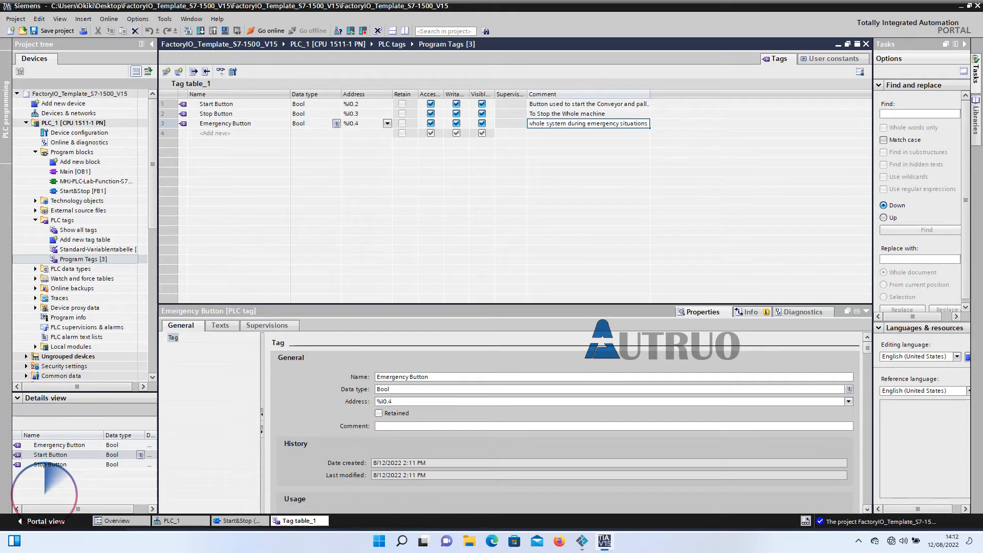
{"action": "key", "text": "Return"}
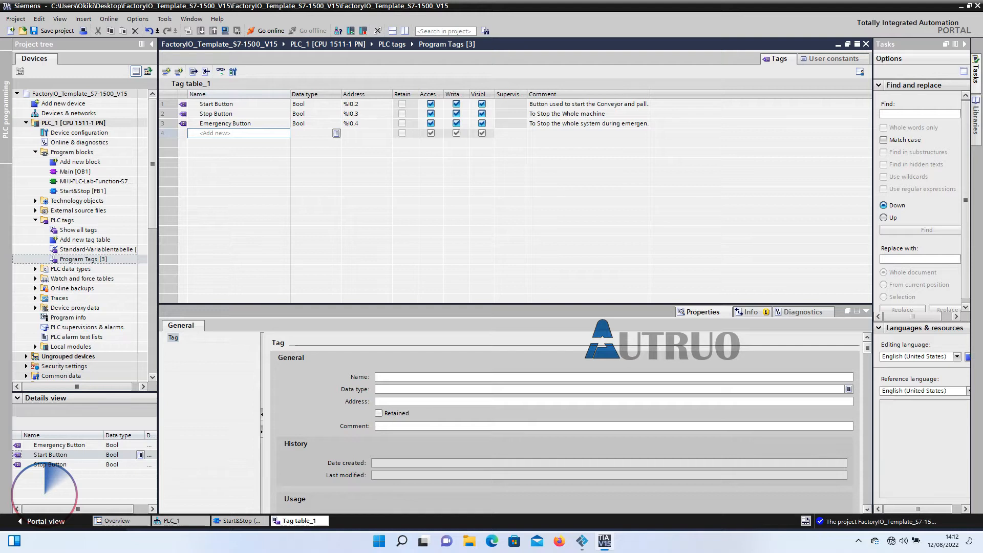
Add the Bool tag Machine Sys run at address %M0.0 with a comment beginning "An Internal Memory Coil that is used"
{"action": "type", "text": "Machine Sys run"}
{"action": "key", "text": "Tab"}
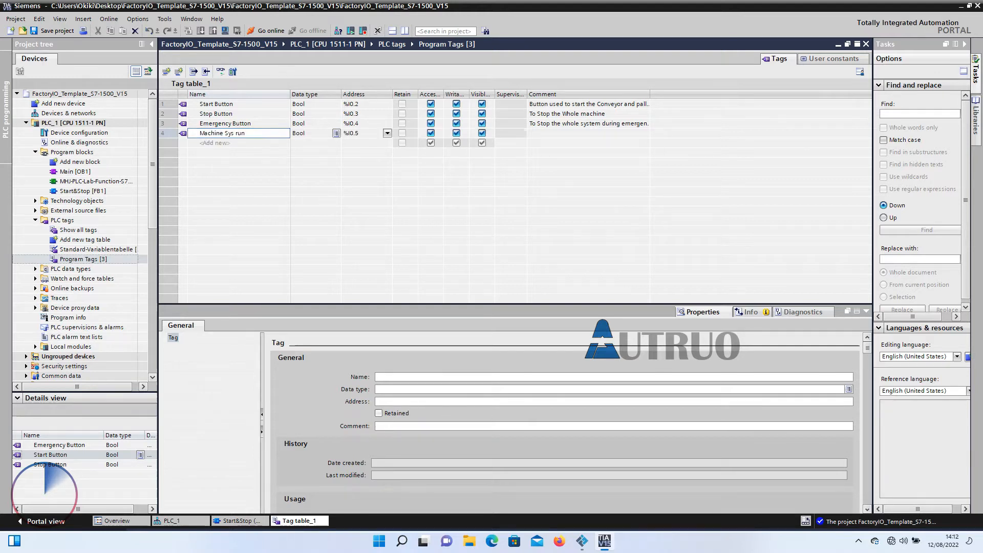
{"action": "key", "text": "Tab"}
{"action": "left_click", "coordinate": [452, 186]}
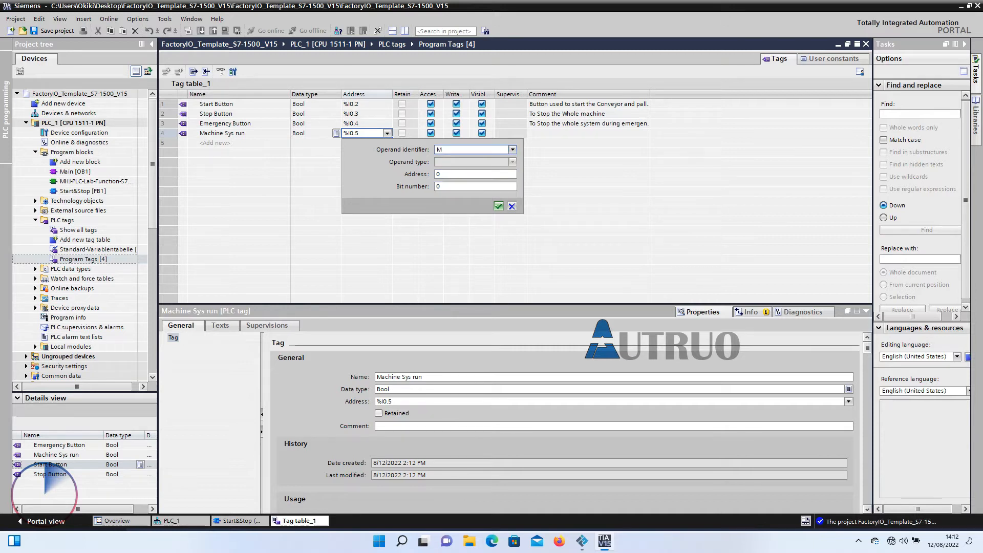
{"action": "key", "text": "Return"}
{"action": "type", "text": "An Internal Me"}
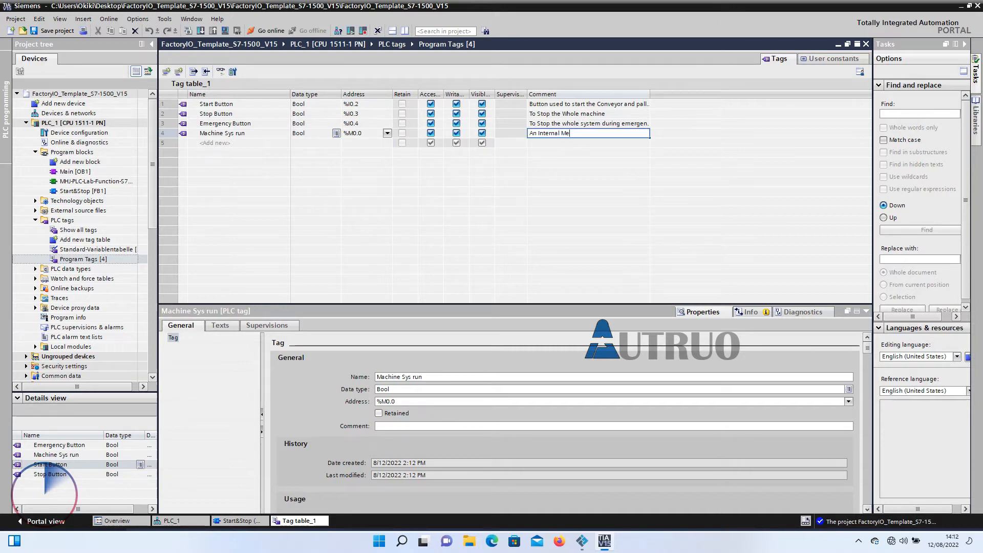
{"action": "type", "text": "mory Coil that is used"}
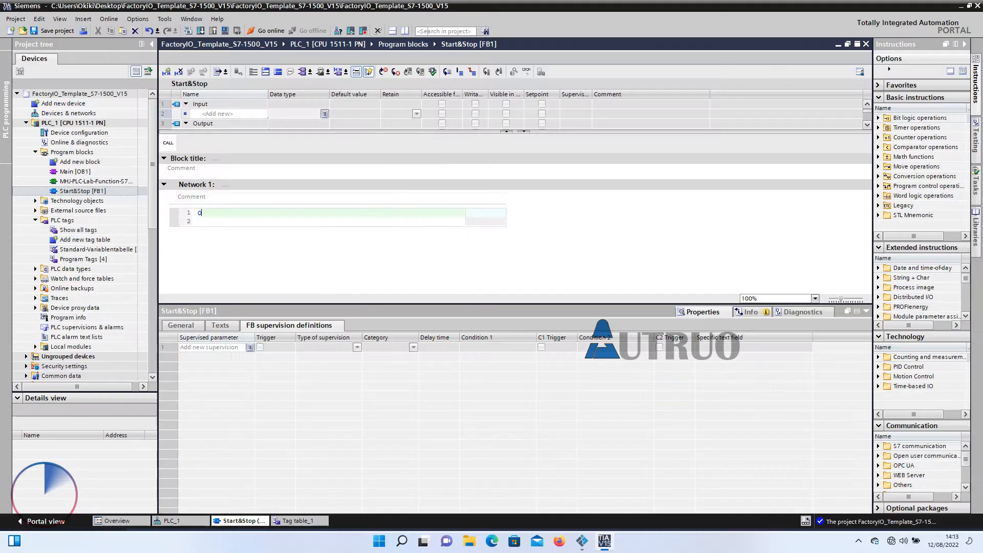
Program Network 1 of Start&Stop: O "Start Button", O "Machine Sys run", A "Stop Button", A "Emergency Button", = "Machine Sys run"
{"action": "type", "text": "st"}
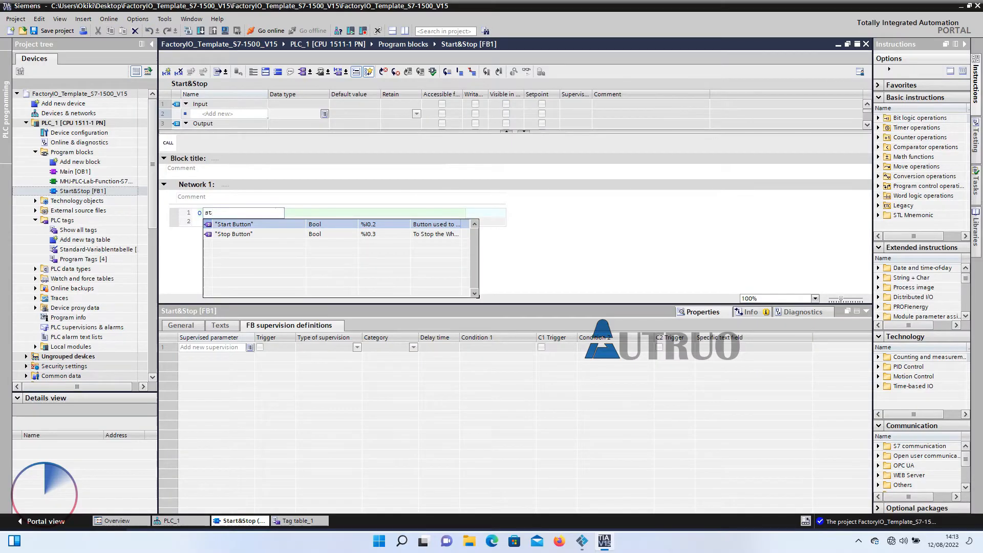
{"action": "key", "text": "Return"}
{"action": "type", "text": "O mac"}
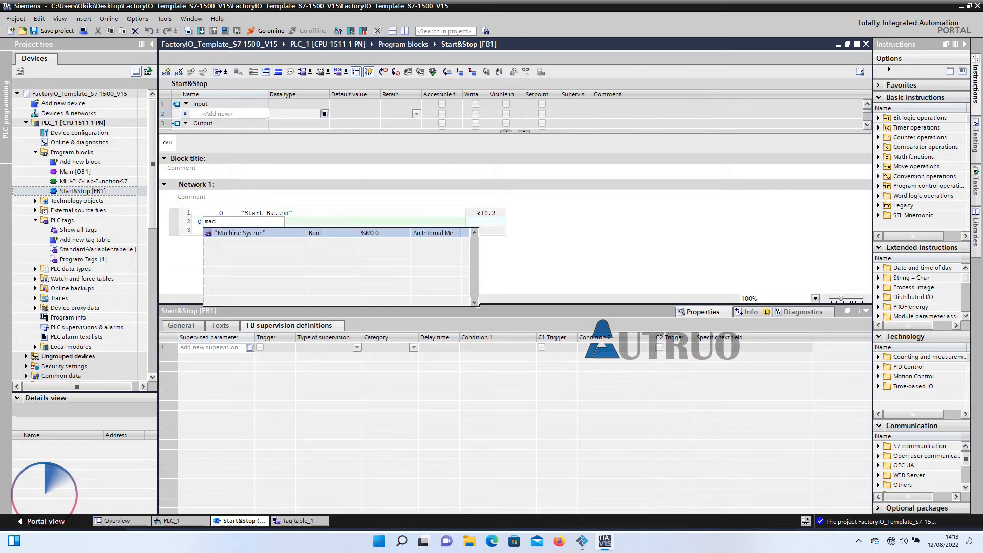
{"action": "key", "text": "Return"}
{"action": "key", "text": "Return"}
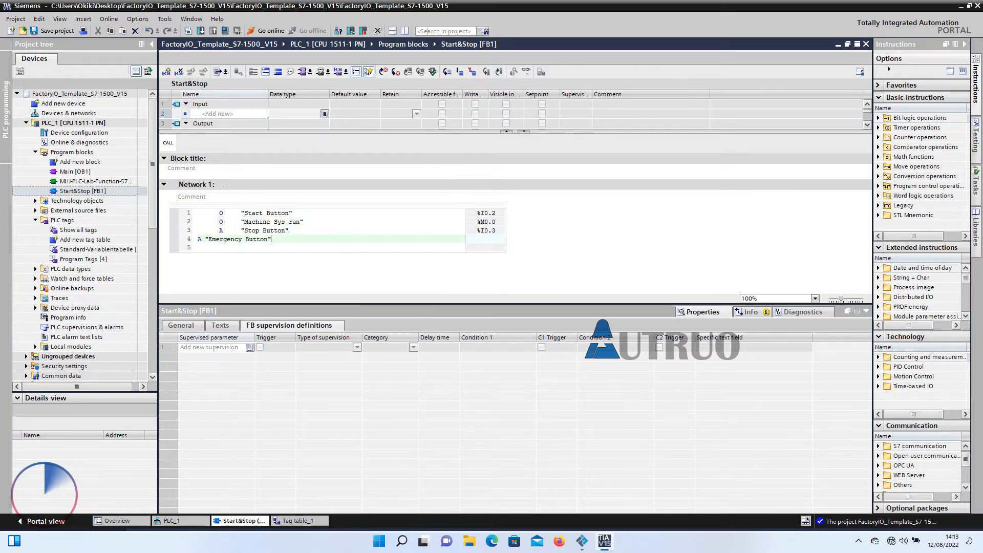
{"action": "key", "text": "Return"}
{"action": "type", "text": "="}
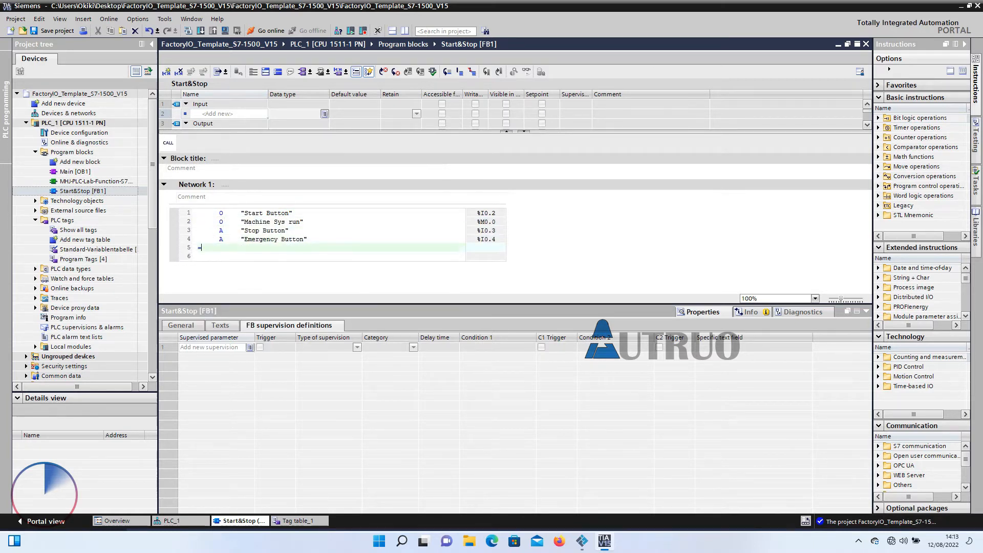
{"action": "type", "text": " m"}
{"action": "key", "text": "Return"}
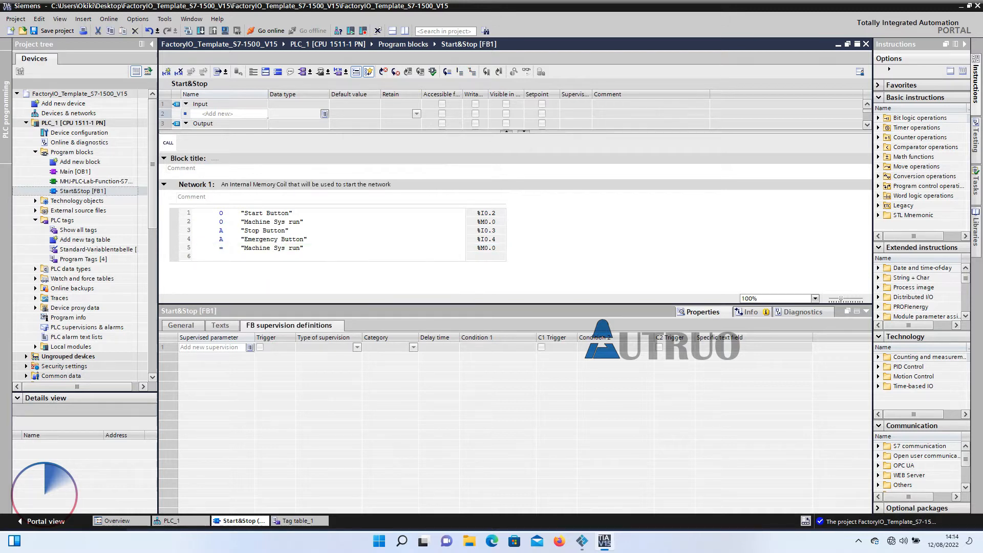
Title Network 1 "An Internal Memory Coil that will be used to start the network" and open its comment for editing
{"action": "left_click", "coordinate": [190, 197]}
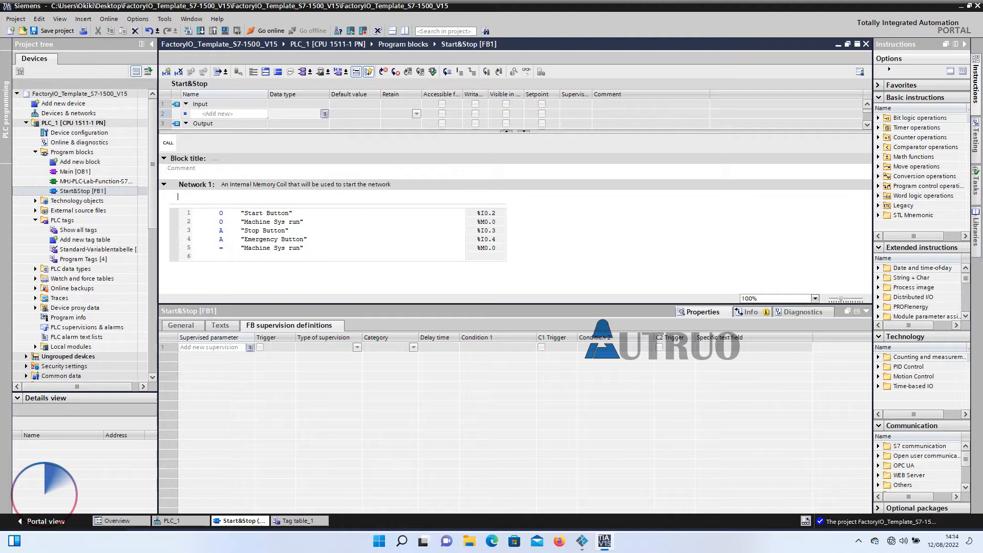